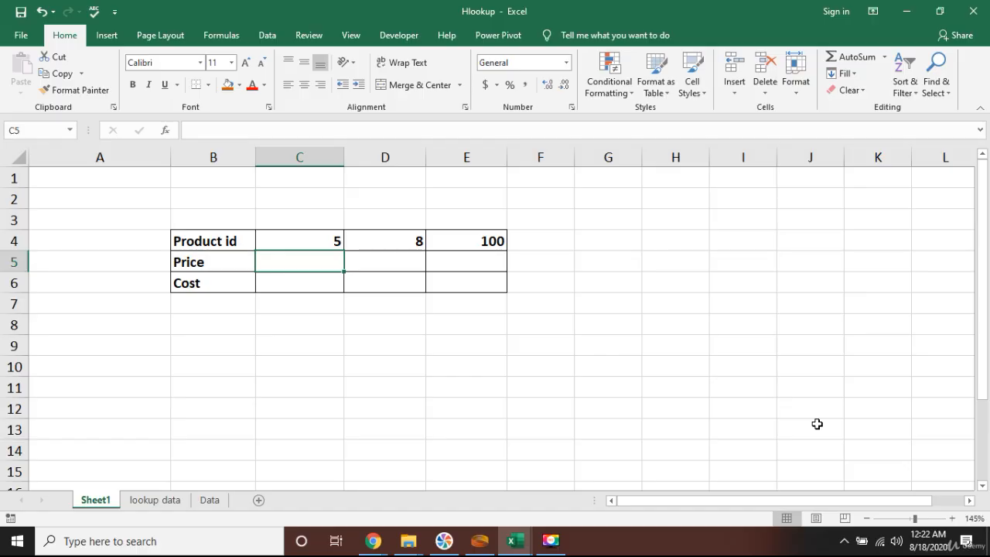
# Examine the product id table with Price and Cost rows on Sheet1
pyautogui.press('Left')
pyautogui.press('Down')
pyautogui.press('Right')
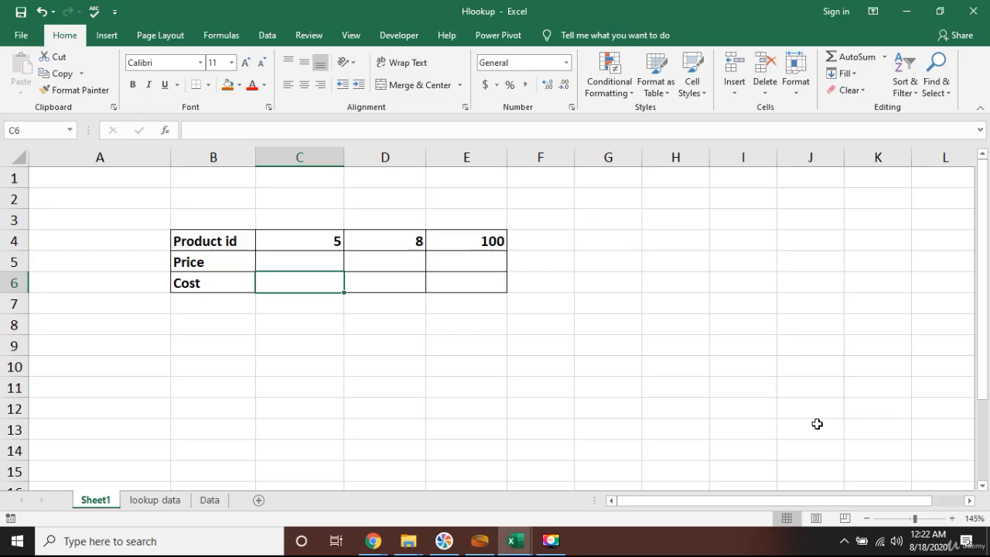
pyautogui.press('Up')
pyautogui.press('Up')
pyautogui.press('Right')
pyautogui.press('Right')
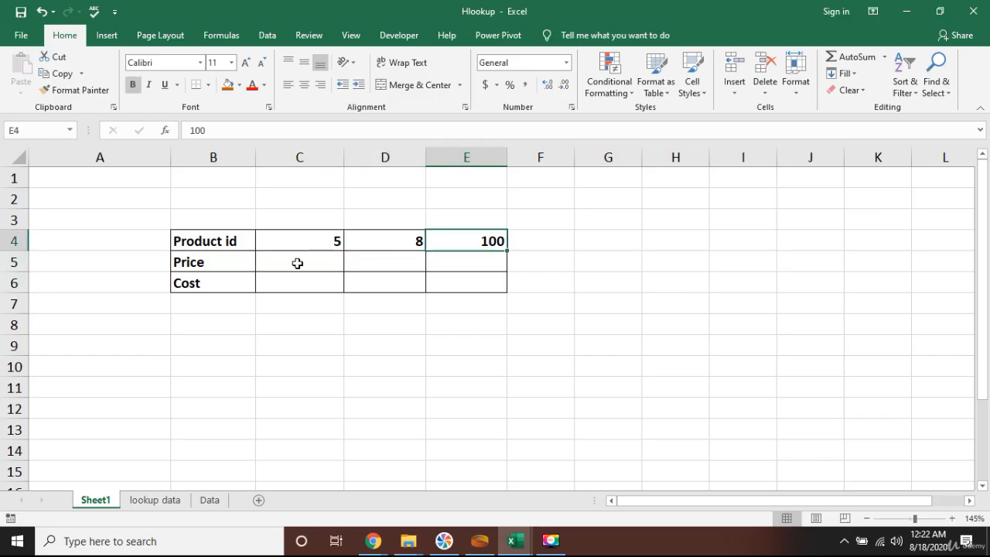
# Browse the lookup data sheet to review the product rows and the extent of its columns
pyautogui.click(155, 500)
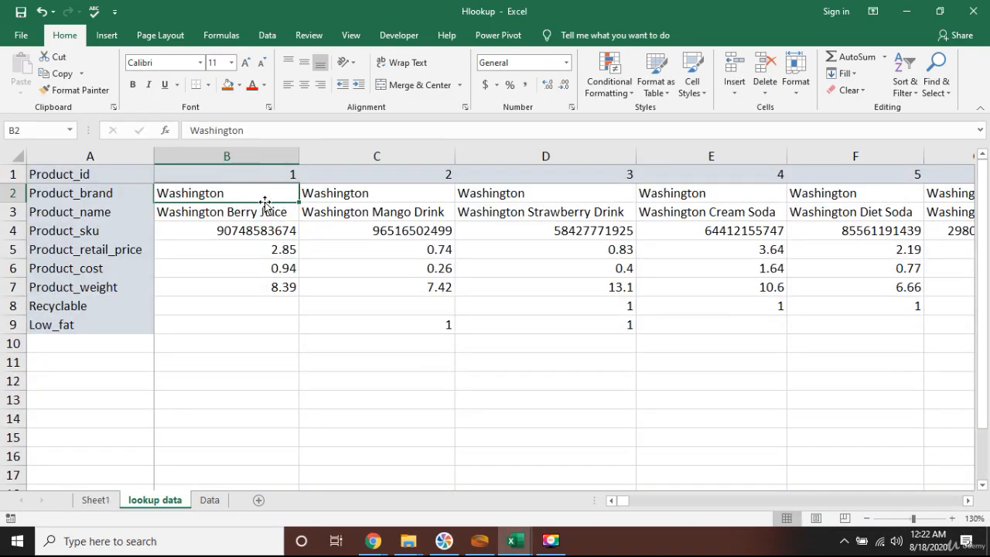
pyautogui.press('Up')
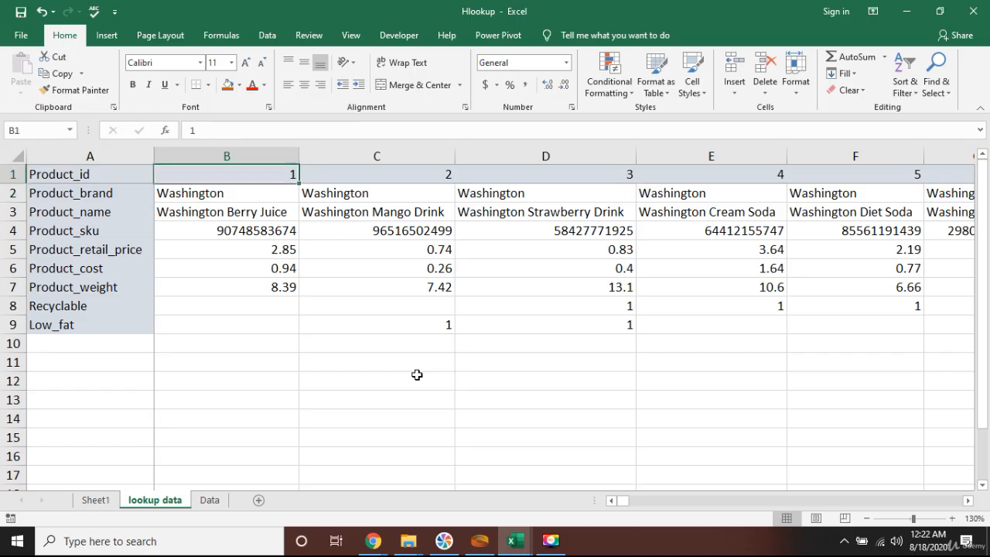
pyautogui.hotkey('ctrl', 'Right')
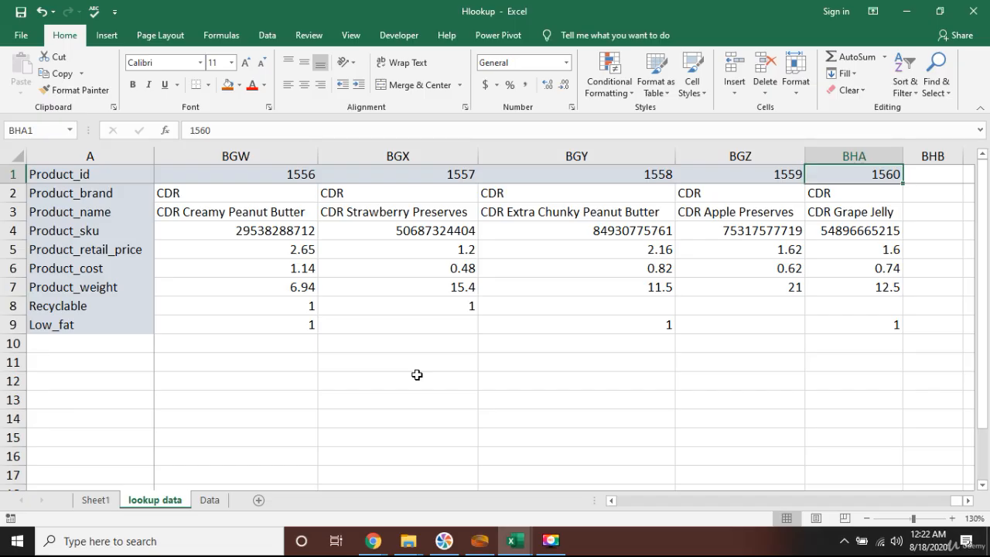
pyautogui.hotkey('ctrl', 'Left')
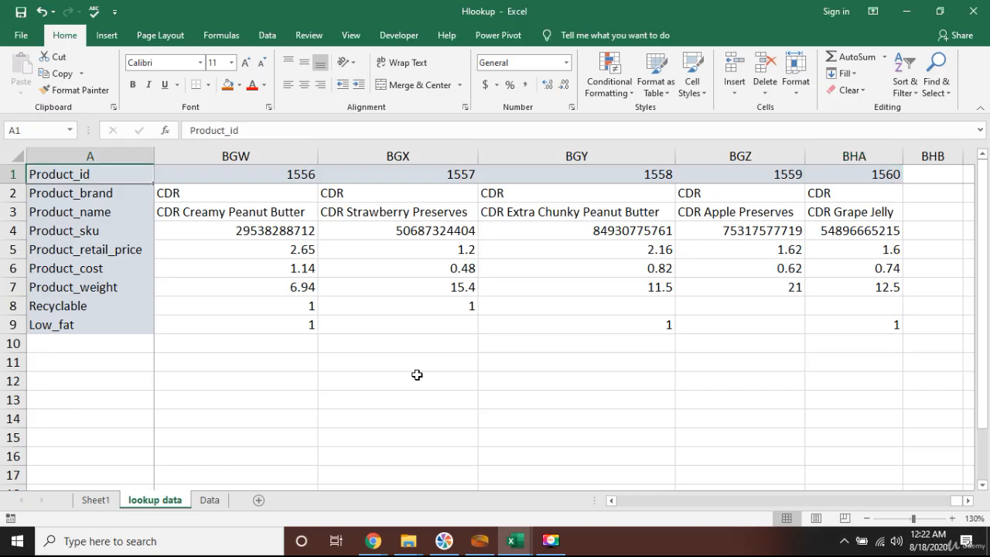
pyautogui.press('Right')
pyautogui.press('Down')
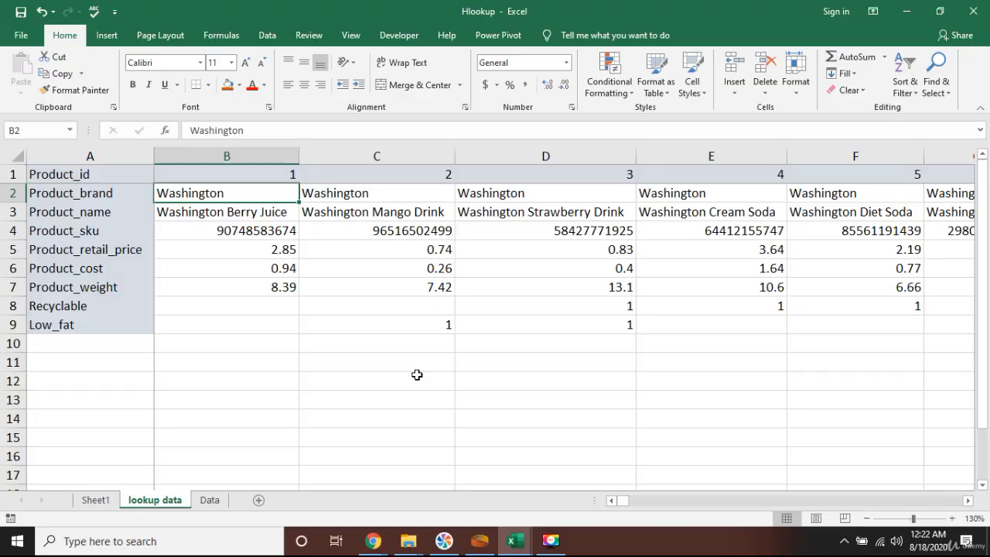
pyautogui.click(107, 503)
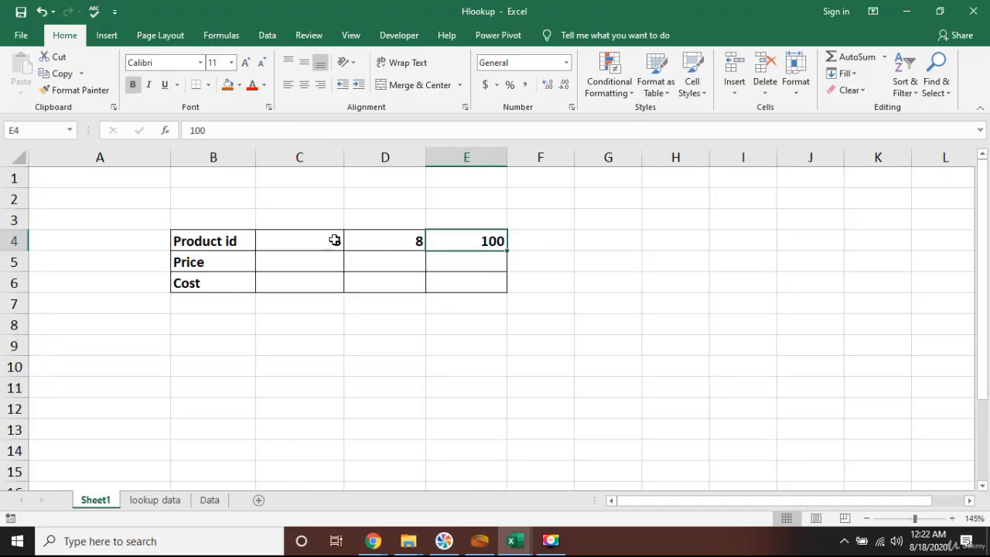
pyautogui.click(300, 267)
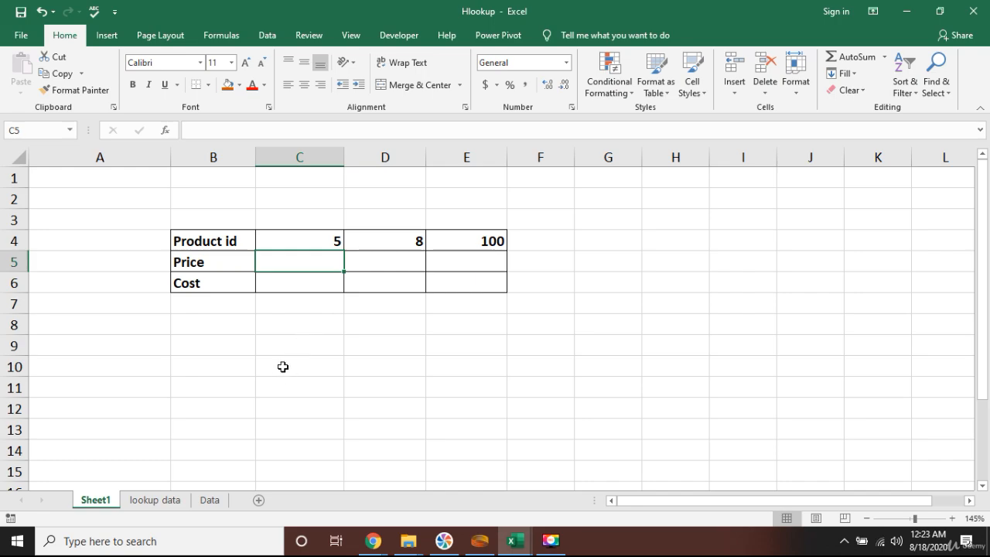
pyautogui.click(172, 500)
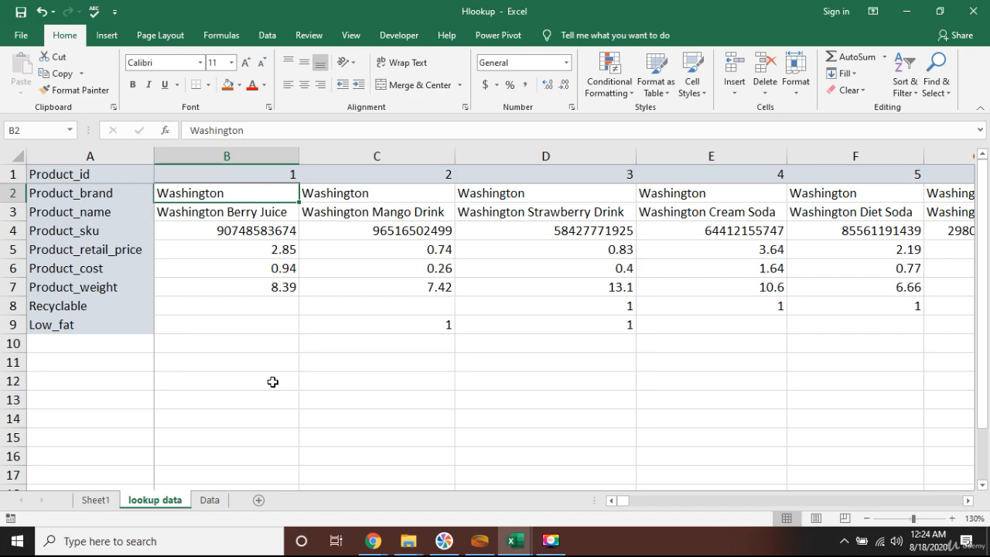
pyautogui.click(94, 500)
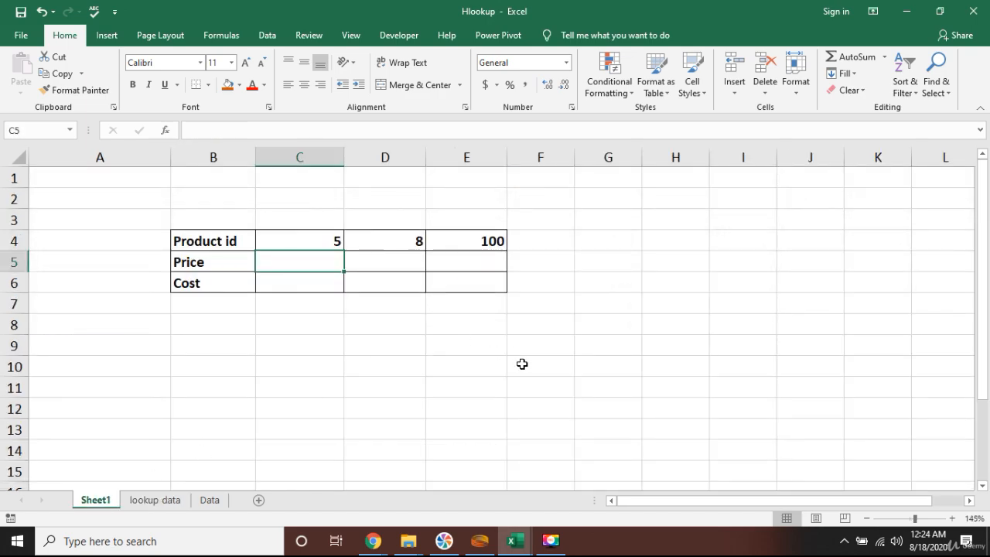
# Start an HLOOKUP formula in the Price cell C5 with C4 as the lookup value
pyautogui.write('=')
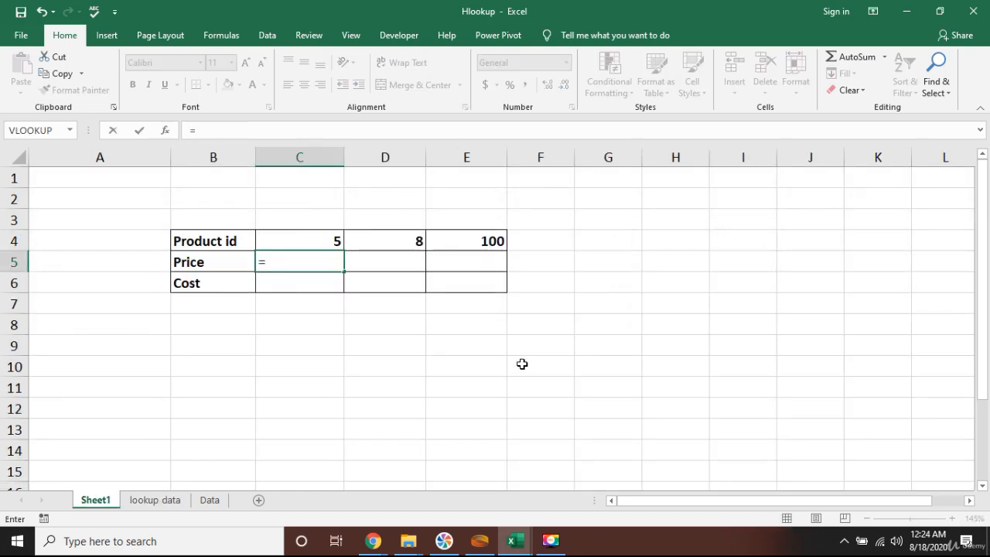
pyautogui.write('hlo')
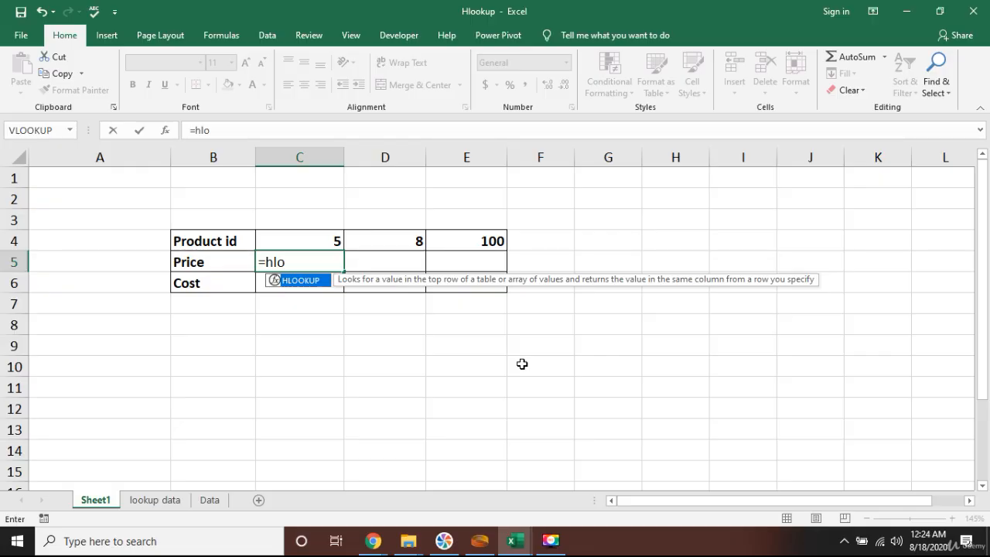
pyautogui.press('Tab')
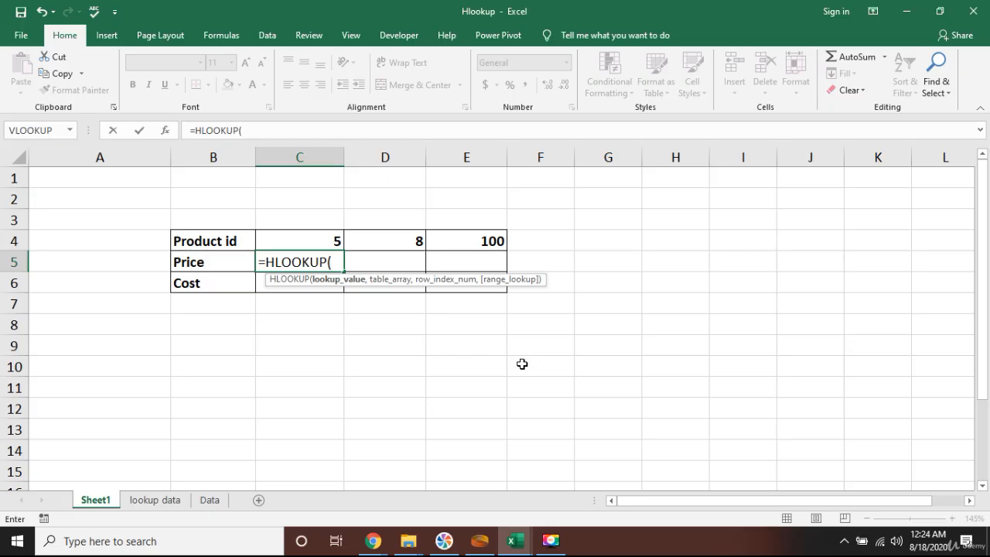
pyautogui.press('Up')
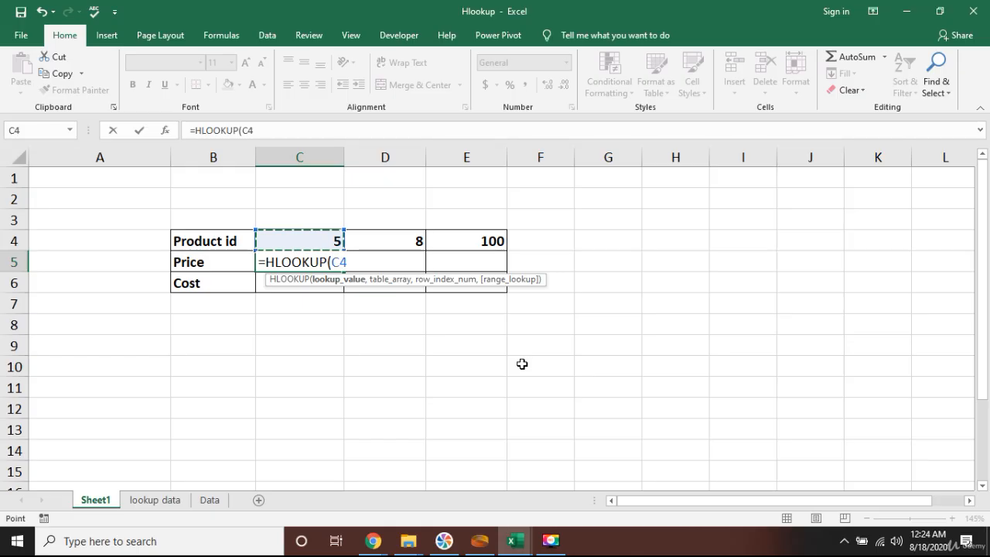
pyautogui.write(',')
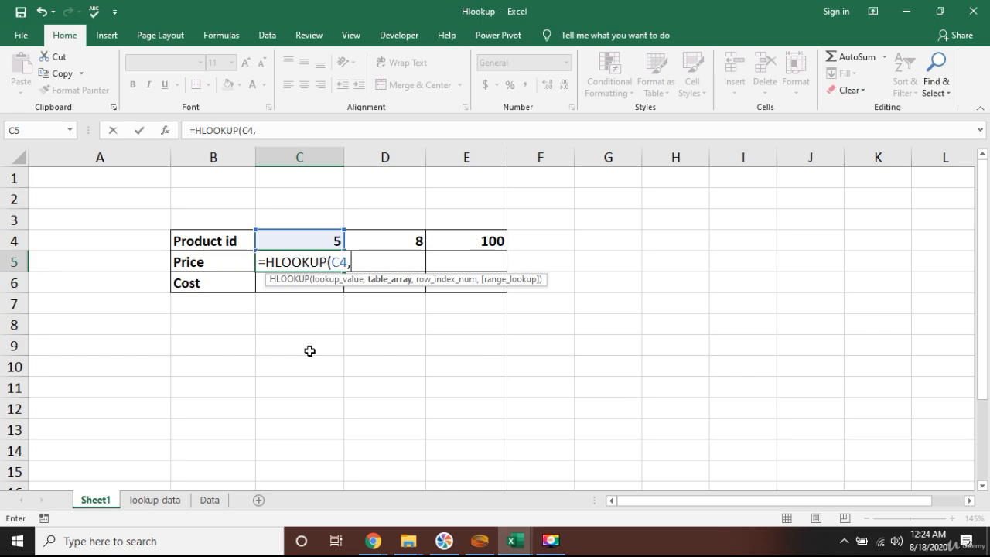
# Set the table array to the lookup data range B1:BHA9
pyautogui.click(160, 503)
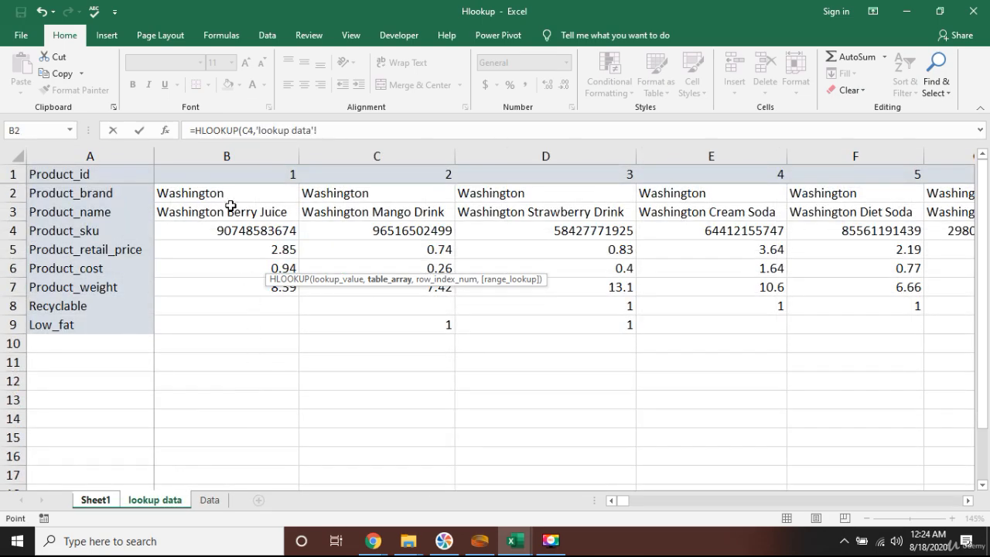
pyautogui.click(243, 194)
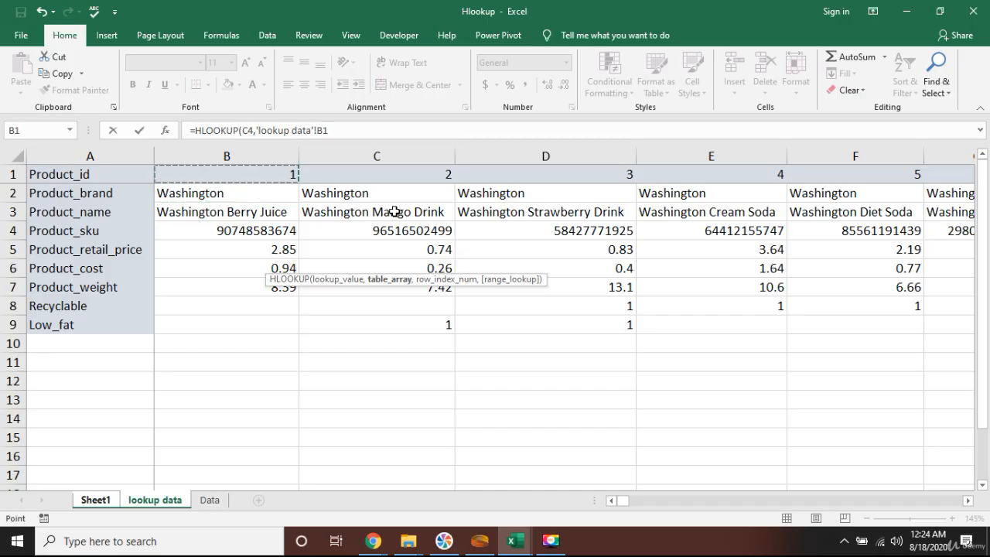
pyautogui.hotkey('shift', 'Down')
pyautogui.hotkey('shift', 'Down')
pyautogui.hotkey('shift', 'Down')
pyautogui.hotkey('shift', 'Down')
pyautogui.hotkey('shift', 'Down')
pyautogui.hotkey('shift', 'Down')
pyautogui.hotkey('shift', 'Down')
pyautogui.hotkey('shift', 'Down')
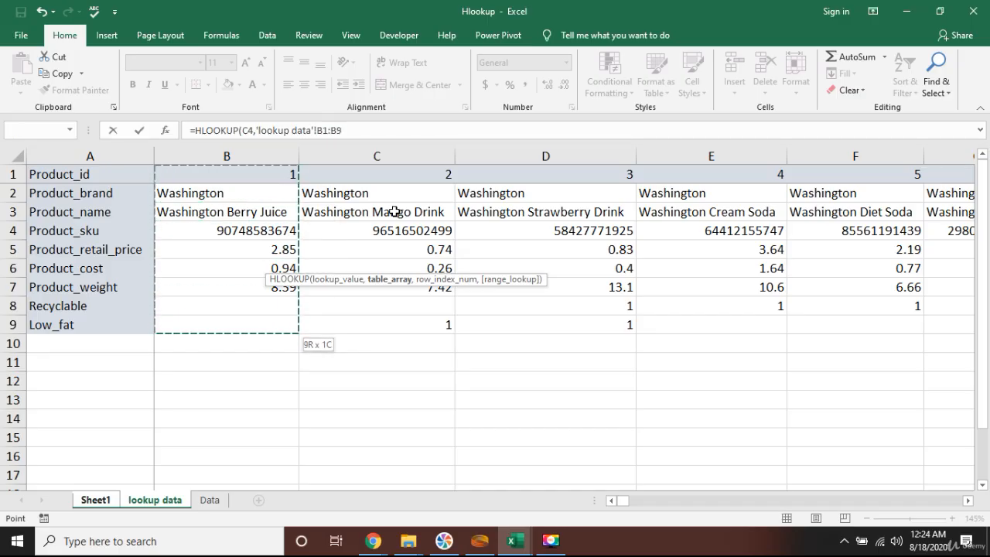
pyautogui.hotkey('shift', 'Up')
pyautogui.hotkey('shift', 'Up')
pyautogui.hotkey('shift', 'Up')
pyautogui.hotkey('ctrl', 'shift', 'Right')
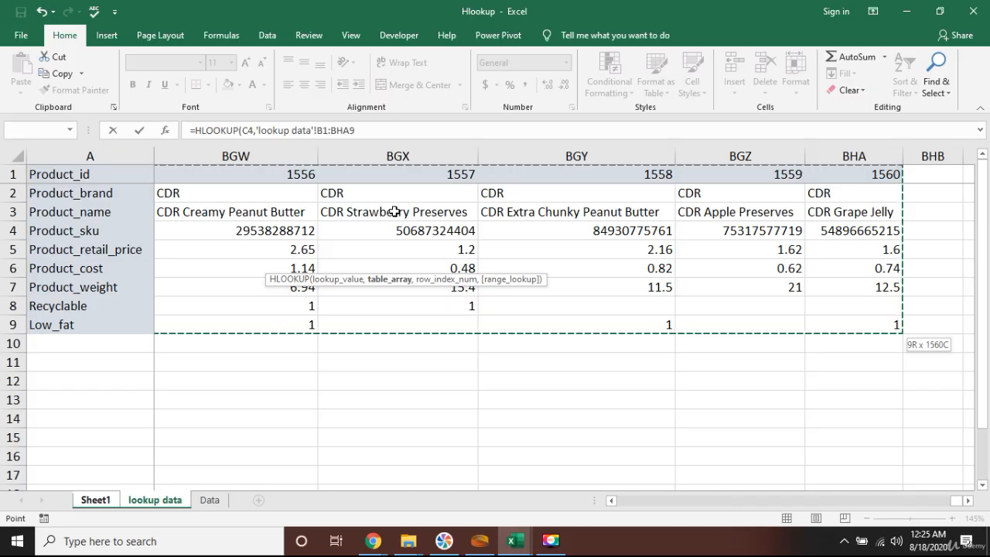
# Finish the formula with row index 5 and FALSE for an exact match, and confirm it
pyautogui.write(',')
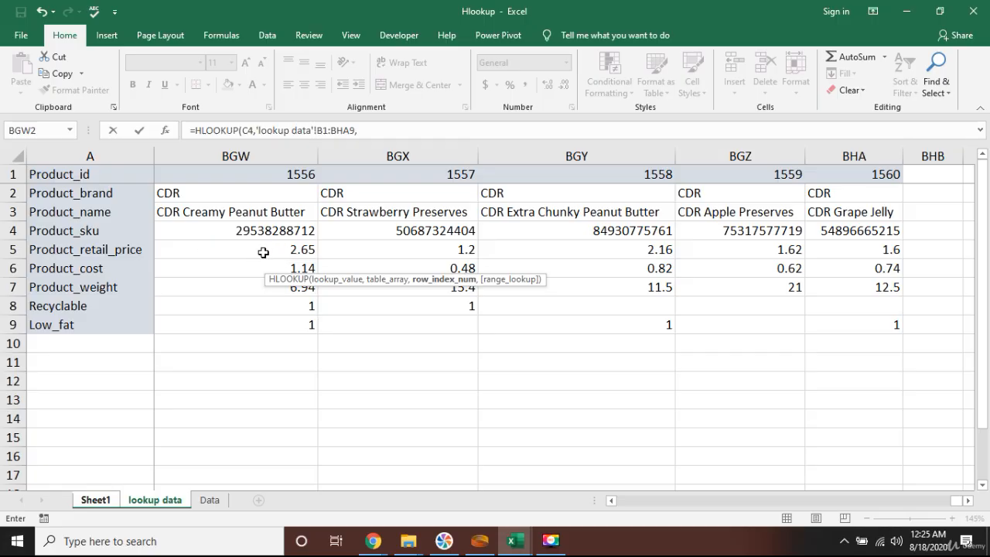
pyautogui.write('5,')
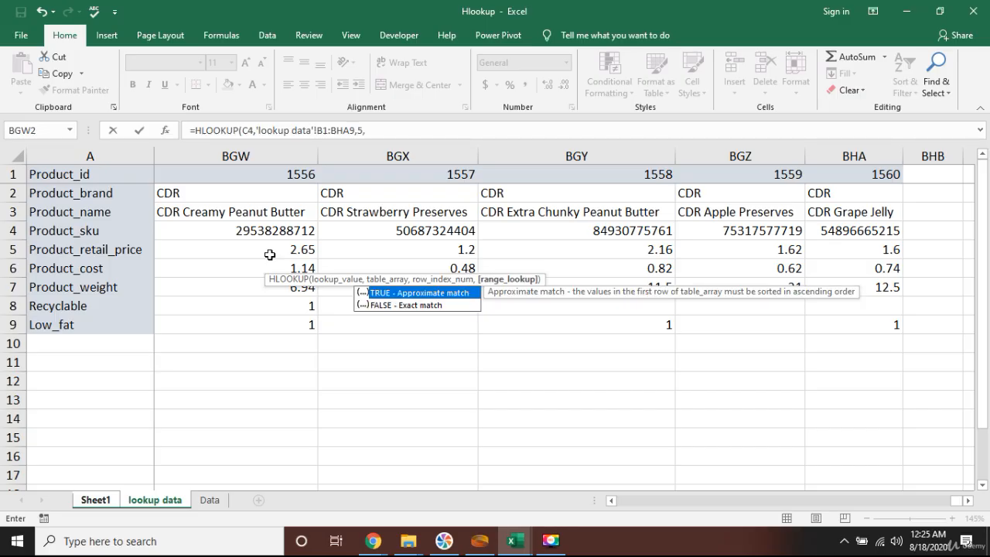
pyautogui.write('false)')
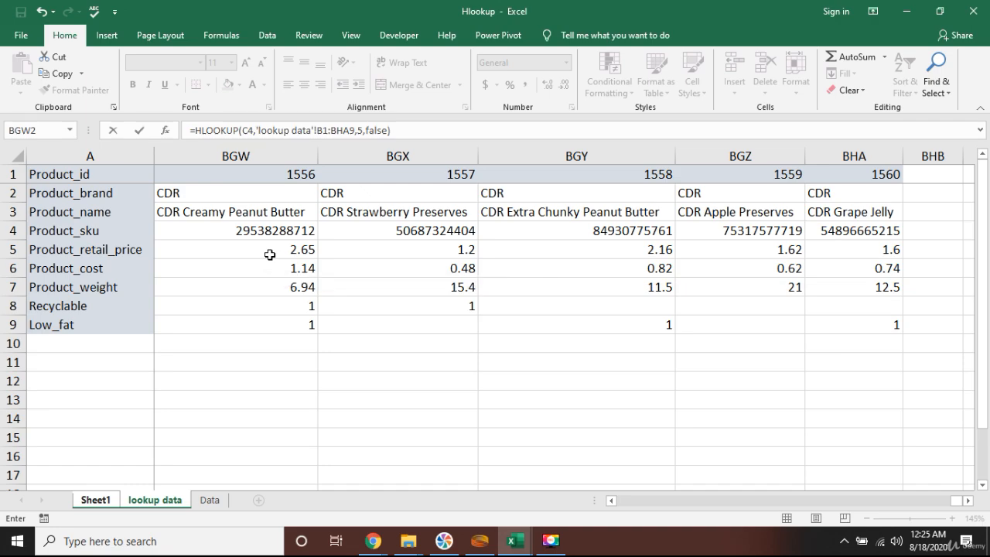
pyautogui.press('Return')
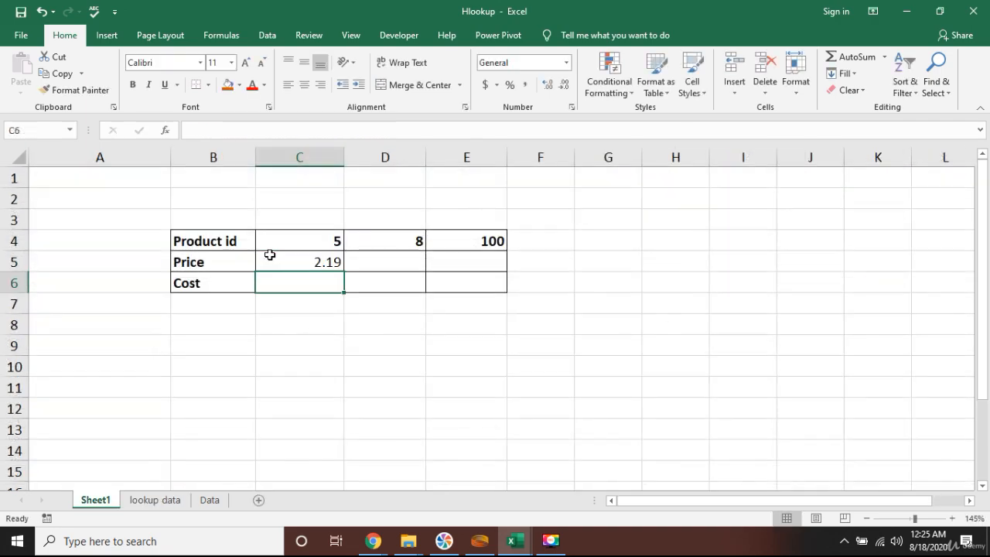
# Check the C5 result against product 5's retail price on the lookup data sheet
pyautogui.click(270, 255)
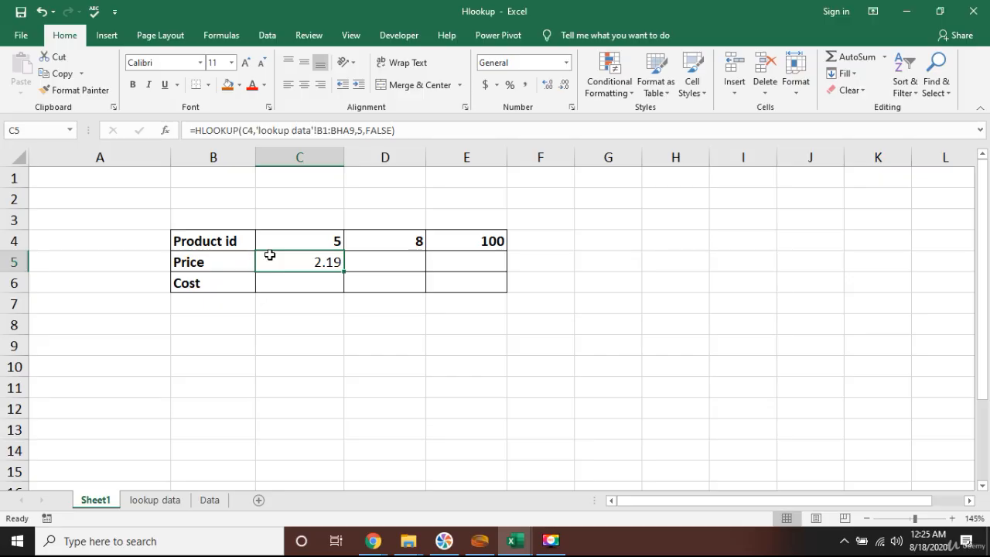
pyautogui.click(171, 501)
pyautogui.click(428, 211)
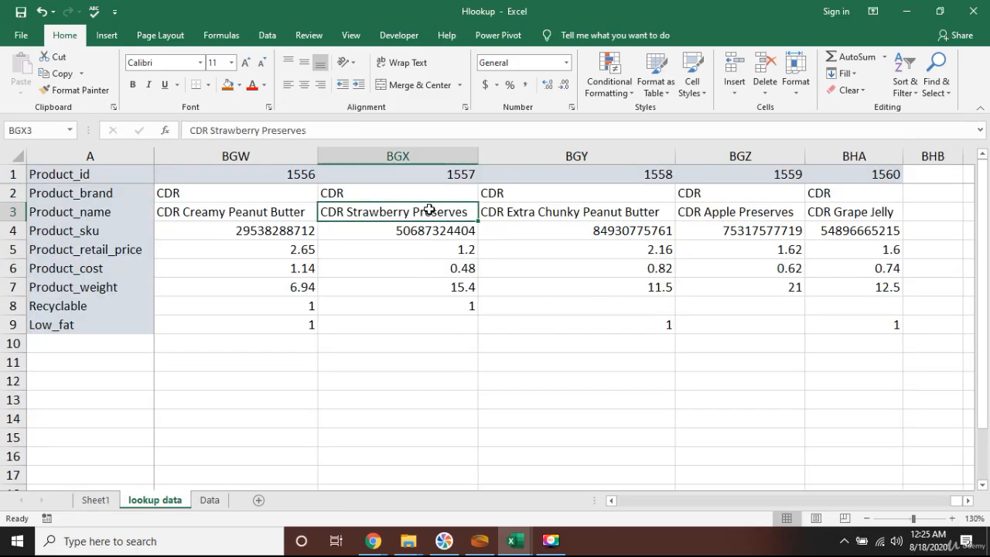
pyautogui.hotkey('ctrl', 'Left')
pyautogui.press('Right')
pyautogui.press('Up')
pyautogui.press('Right')
pyautogui.press('Right')
pyautogui.press('Right')
pyautogui.press('Right')
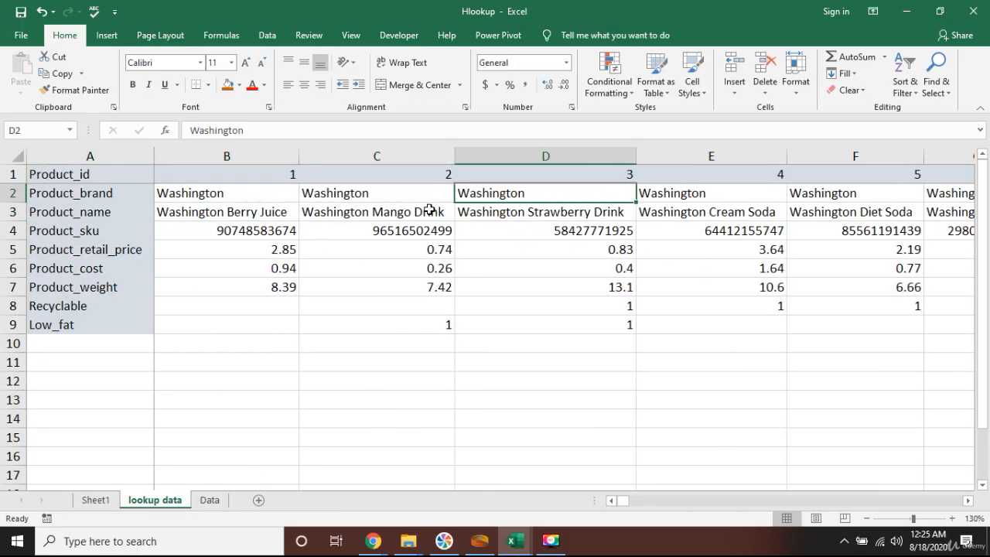
pyautogui.press('Up')
pyautogui.press('Down')
pyautogui.press('Down')
pyautogui.press('Down')
pyautogui.press('Down')
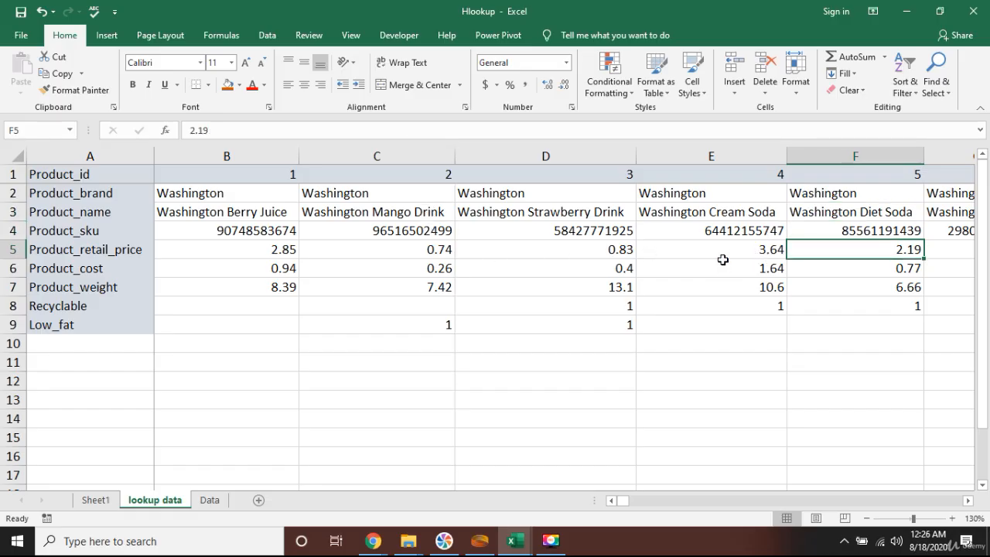
pyautogui.click(95, 501)
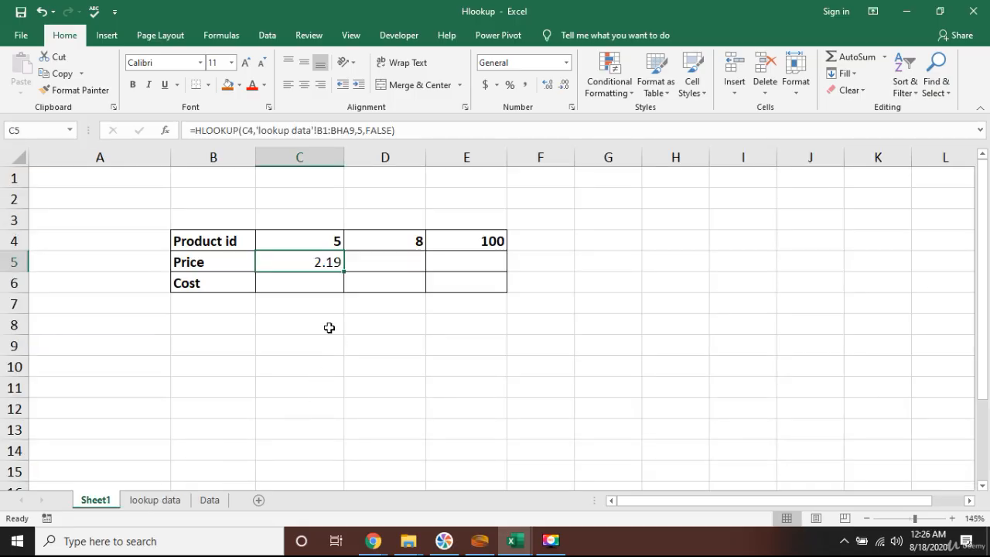
# Start an HLOOKUP formula in the Cost cell C6 with C4 as the lookup value
pyautogui.click(317, 286)
pyautogui.click(330, 262)
pyautogui.press('Down')
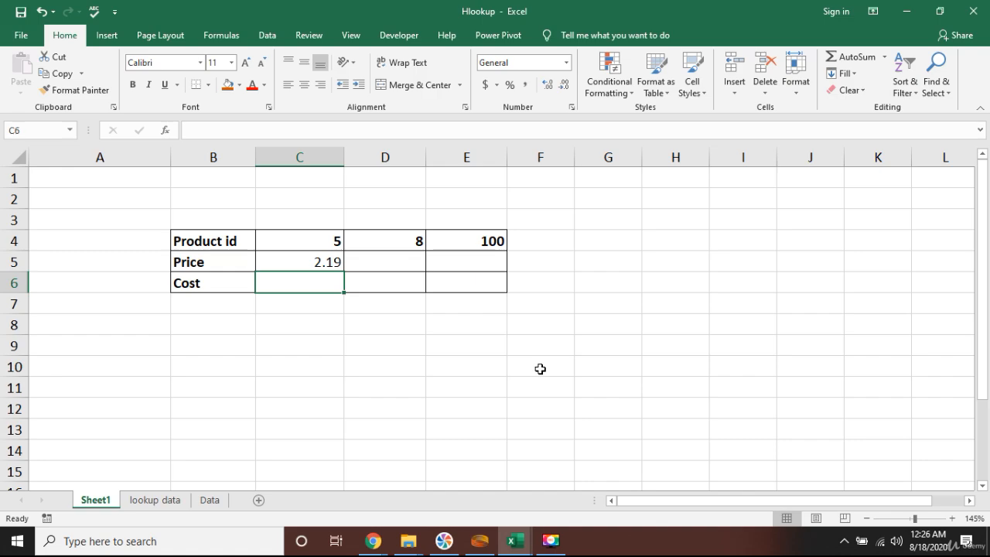
pyautogui.write('=hl')
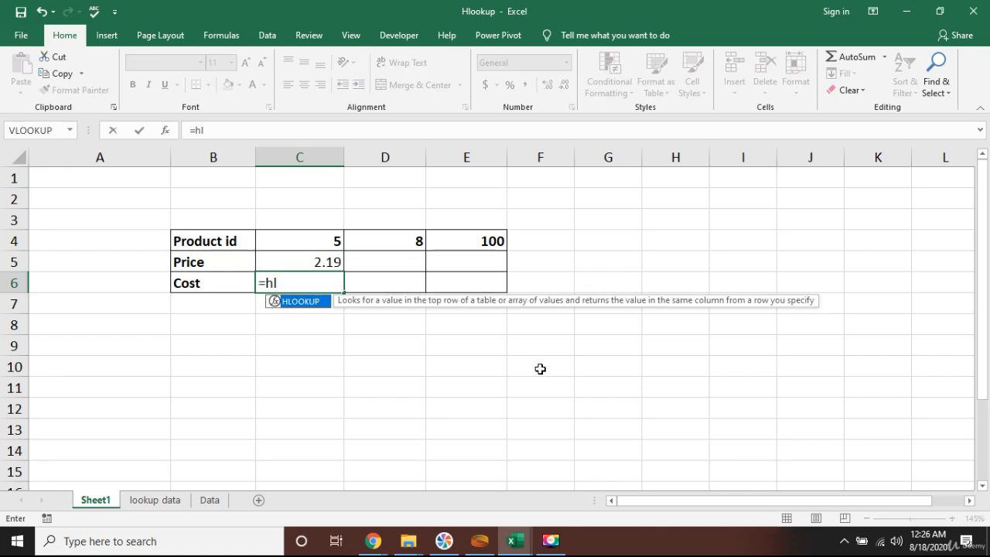
pyautogui.press('Tab')
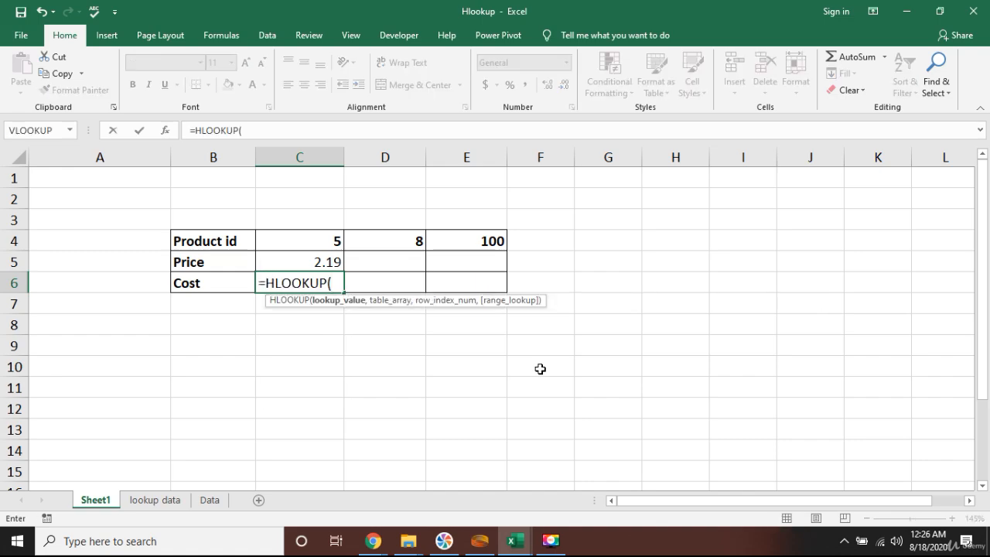
pyautogui.press('Up')
pyautogui.press('Up')
pyautogui.press('Up')
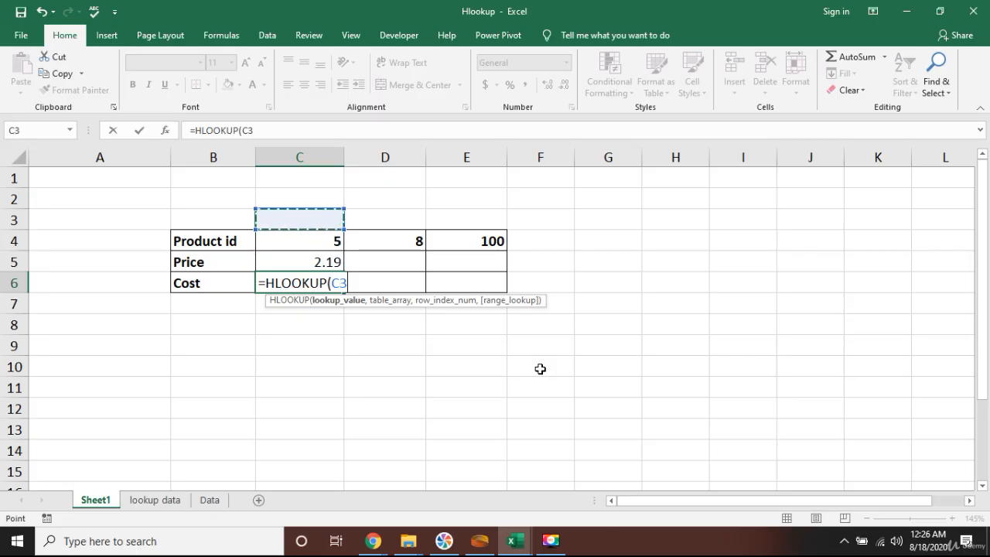
pyautogui.press('Down')
pyautogui.write(',')
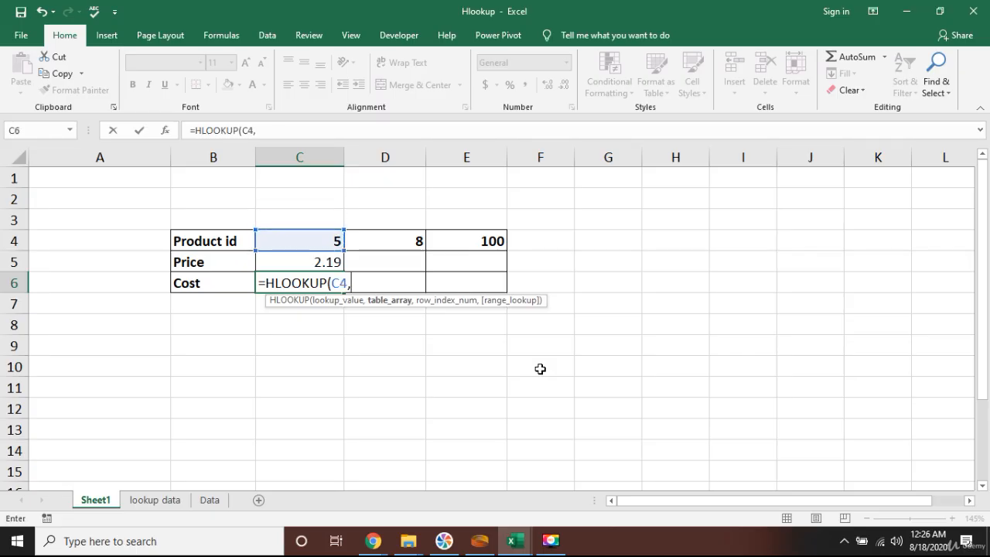
# Select B1:BHA9 on the lookup data sheet as the Cost formula's table array
pyautogui.click(155, 500)
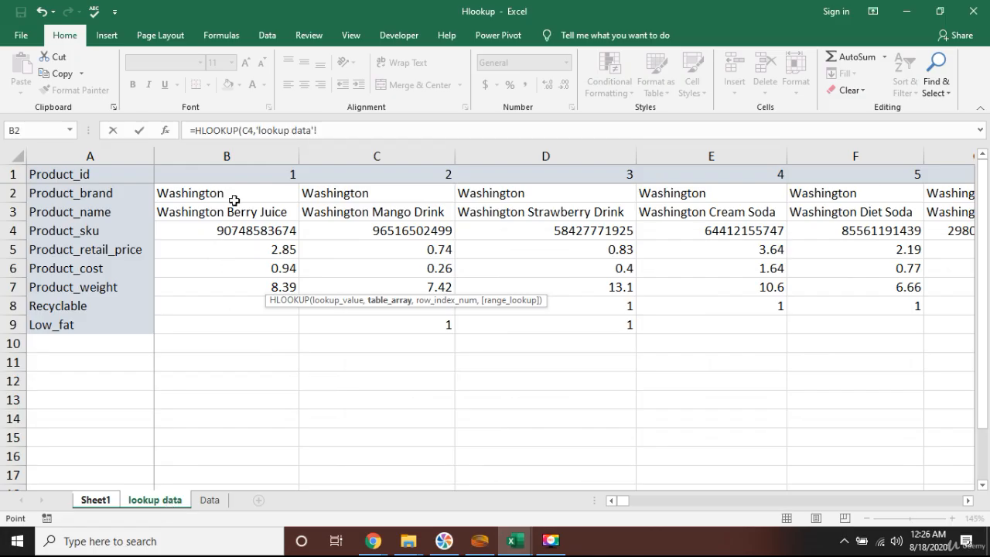
pyautogui.click(239, 176)
pyautogui.hotkey('shift', 'Down')
pyautogui.hotkey('shift', 'Down')
pyautogui.hotkey('shift', 'Down')
pyautogui.hotkey('shift', 'Down')
pyautogui.hotkey('shift', 'Down')
pyautogui.hotkey('shift', 'Down')
pyautogui.hotkey('shift', 'Down')
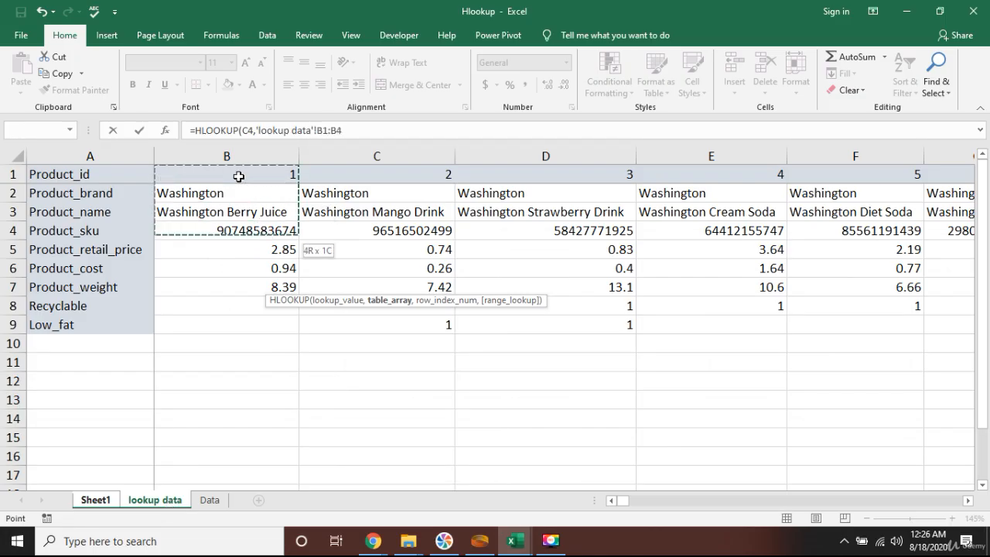
pyautogui.hotkey('shift', 'Down')
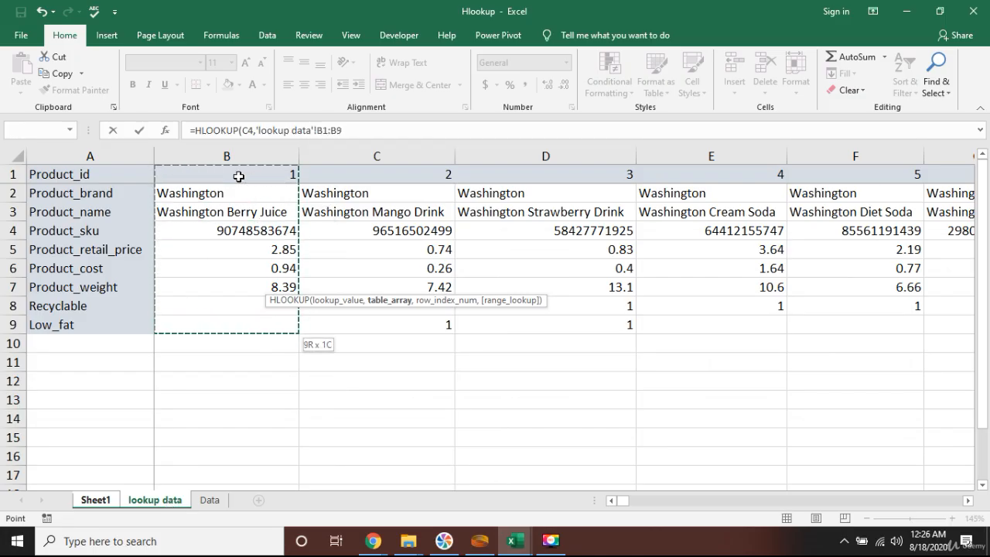
pyautogui.hotkey('ctrl', 'shift', 'Right')
# Finish the Cost formula with row index 6 and FALSE for an exact match, and confirm it
pyautogui.write(',')
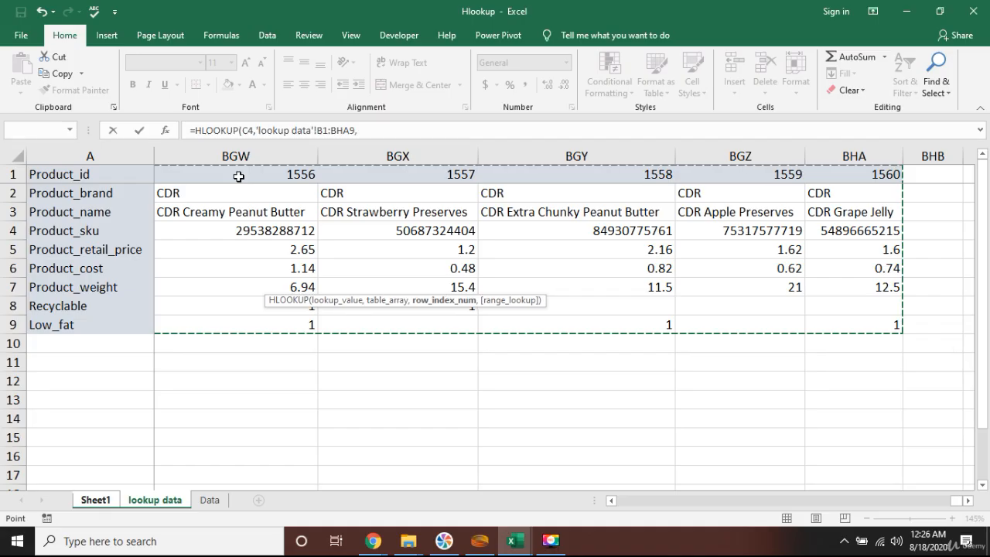
pyautogui.write('6,fasle')
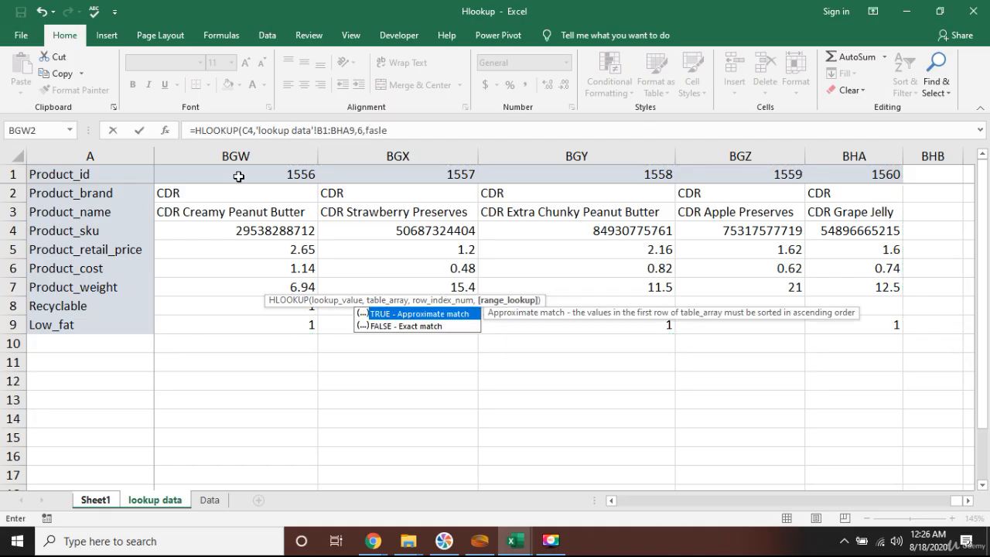
pyautogui.press('BackSpace')
pyautogui.press('BackSpace')
pyautogui.press('BackSpace')
pyautogui.write('lse(')
pyautogui.press('BackSpace')
pyautogui.write(')')
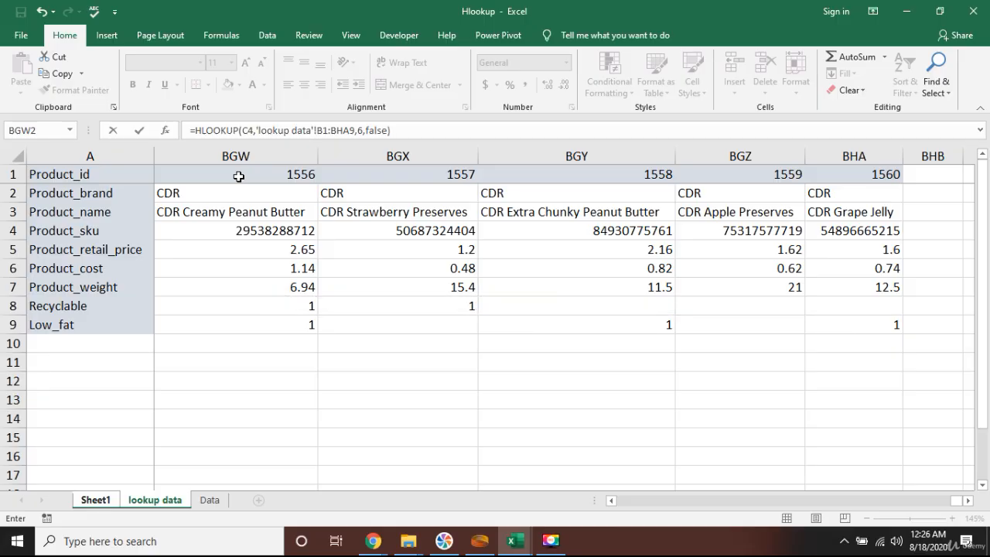
pyautogui.press('Return')
pyautogui.press('Up')
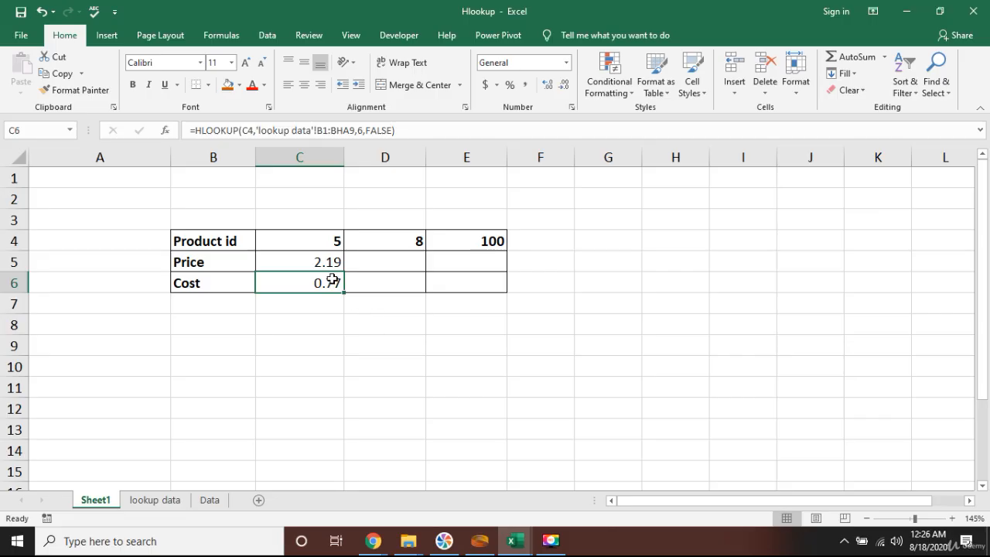
# Make the Price formula's table array absolute as $B$1:$BHA$9
pyautogui.click(324, 262)
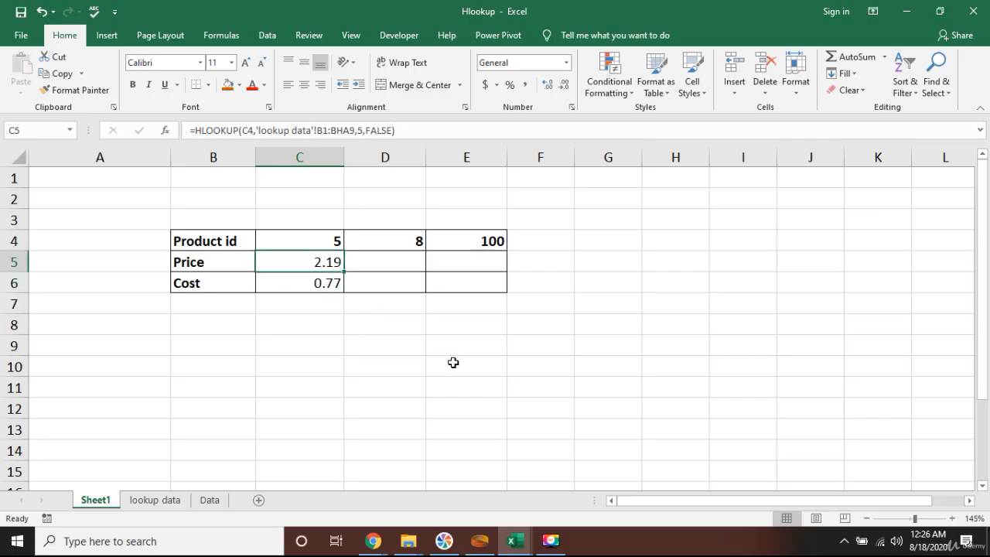
pyautogui.press('Right')
pyautogui.press('Left')
pyautogui.press('F2')
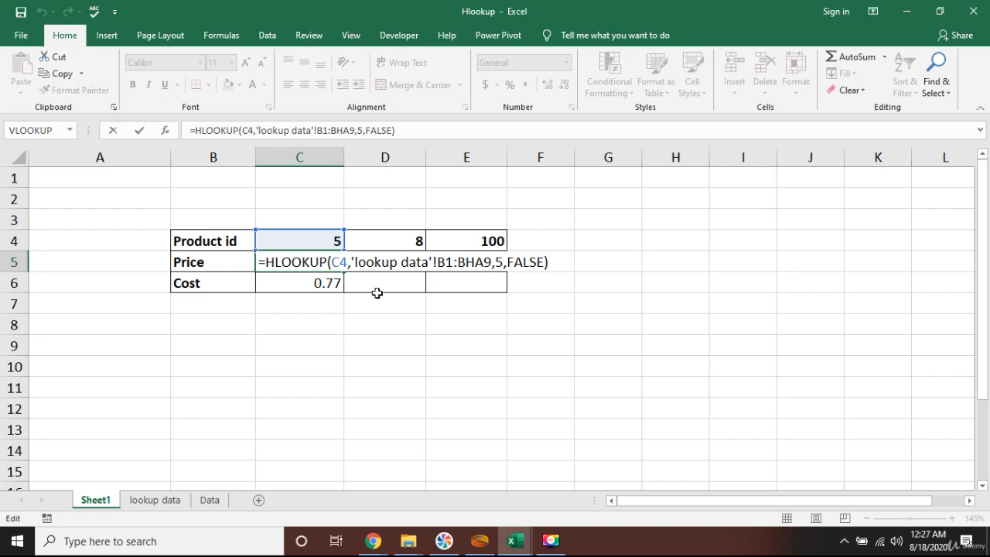
pyautogui.click(446, 264)
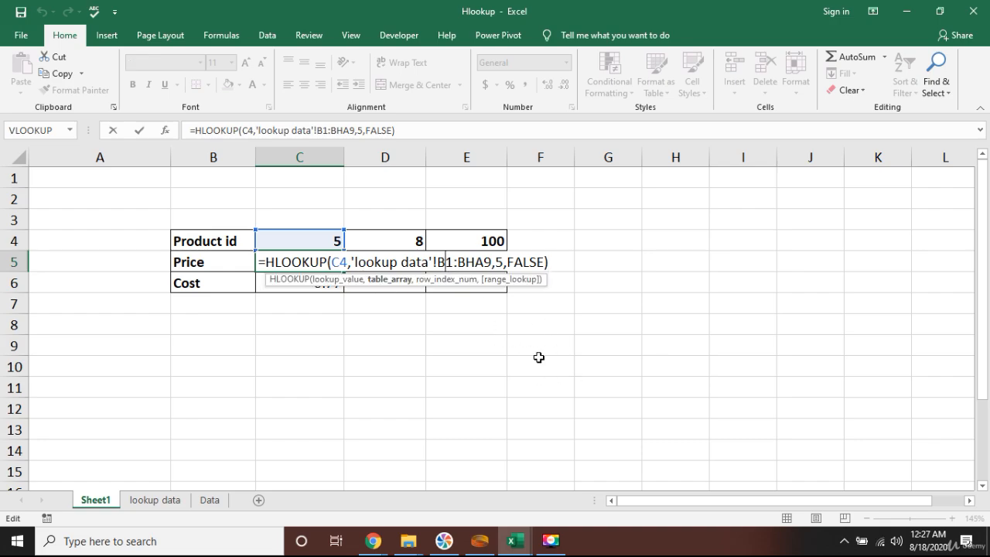
pyautogui.press('F4')
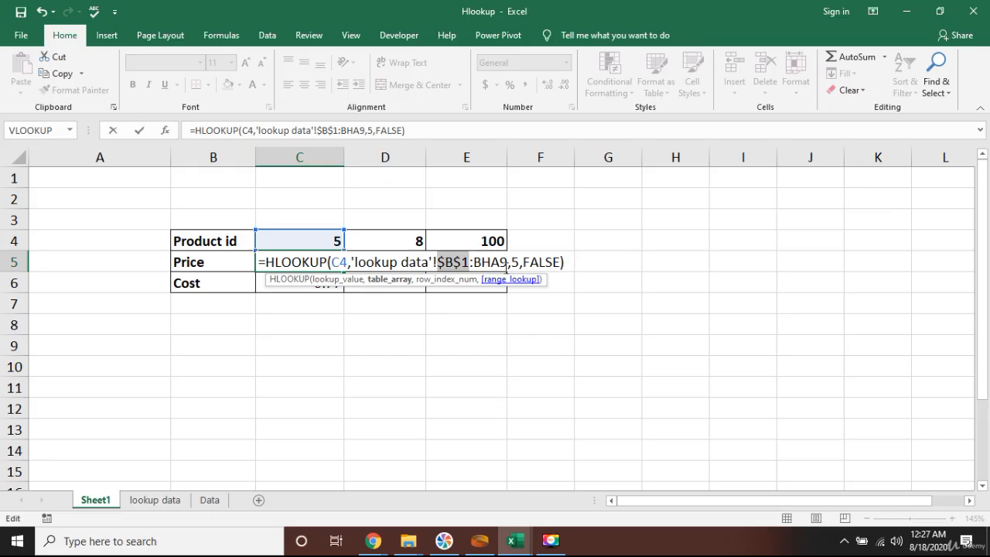
pyautogui.click(492, 263)
pyautogui.press('F4')
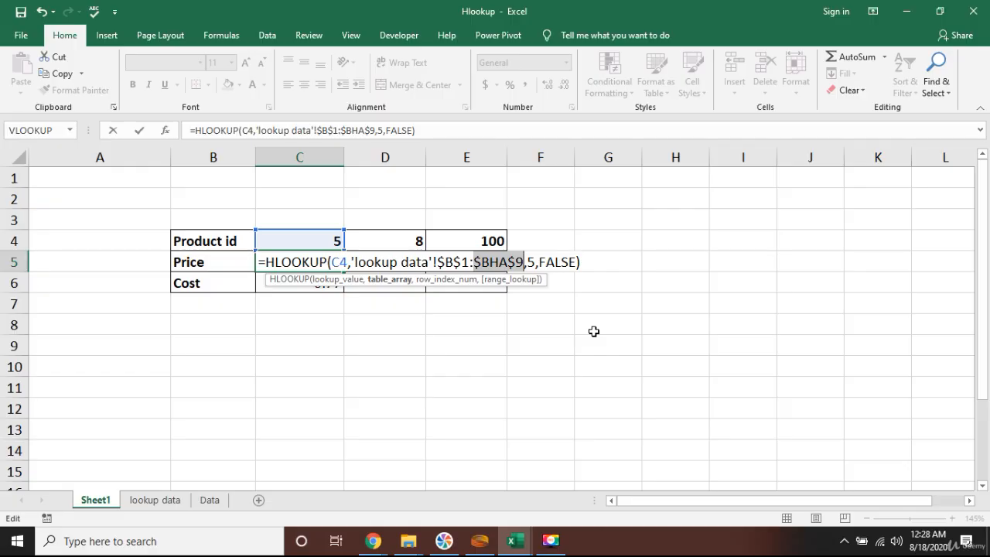
pyautogui.press('Return')
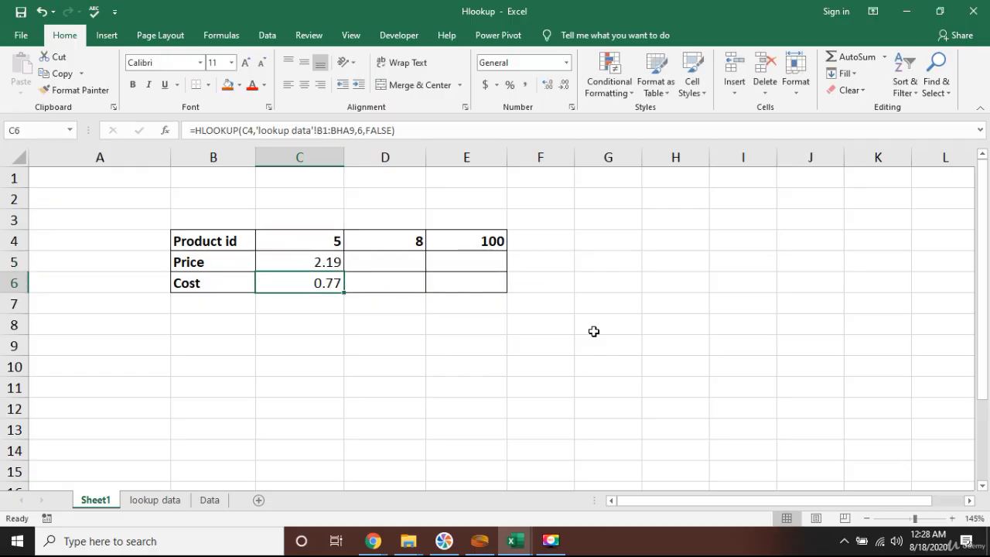
# Copy the Price formula from C5 into D5 and E5
pyautogui.press('Up')
pyautogui.hotkey('ctrl', 'c')
pyautogui.hotkey('shift', 'Right')
pyautogui.hotkey('shift', 'Right')
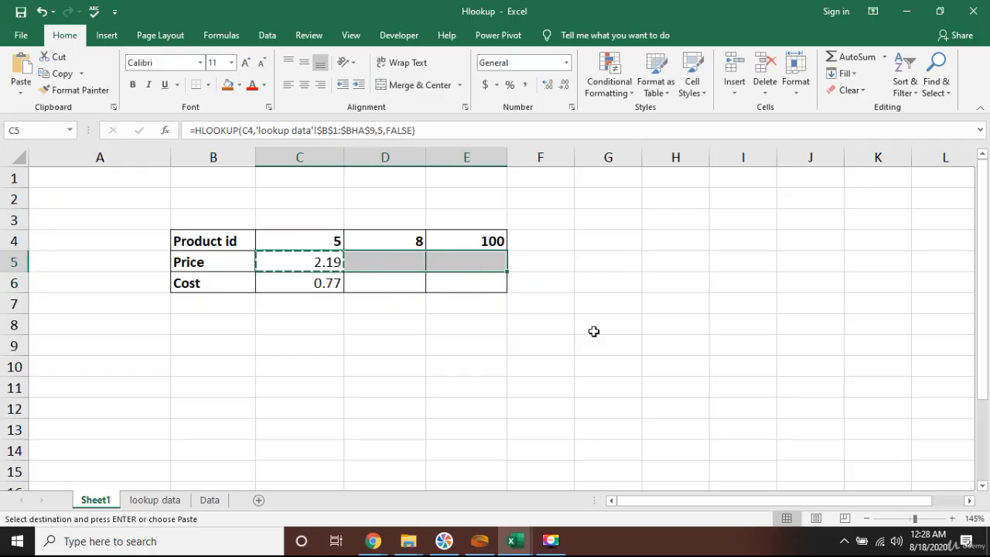
pyautogui.hotkey('ctrl', 'v')
pyautogui.press('Escape')
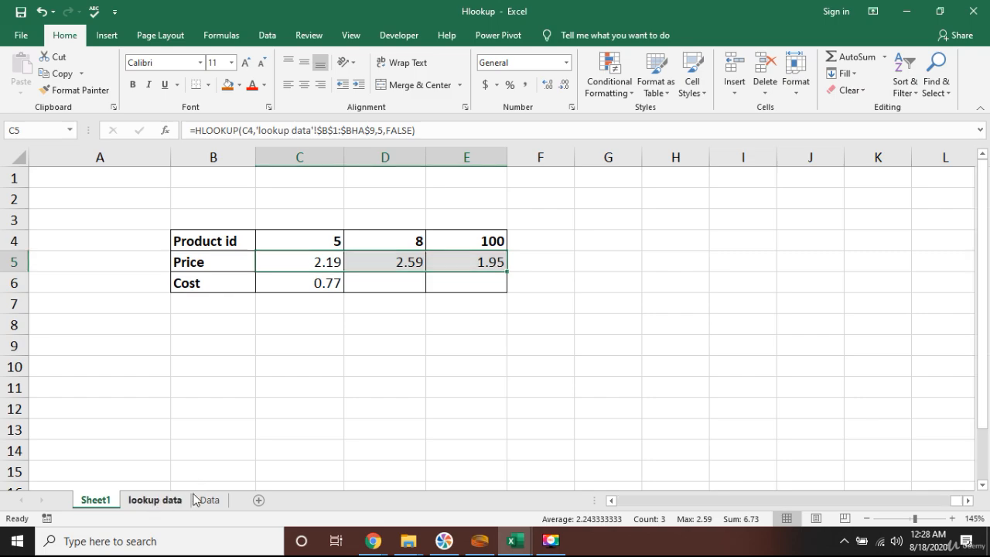
# Check product 8's retail price on the lookup data sheet against the copied result
pyautogui.click(154, 500)
pyautogui.click(796, 183)
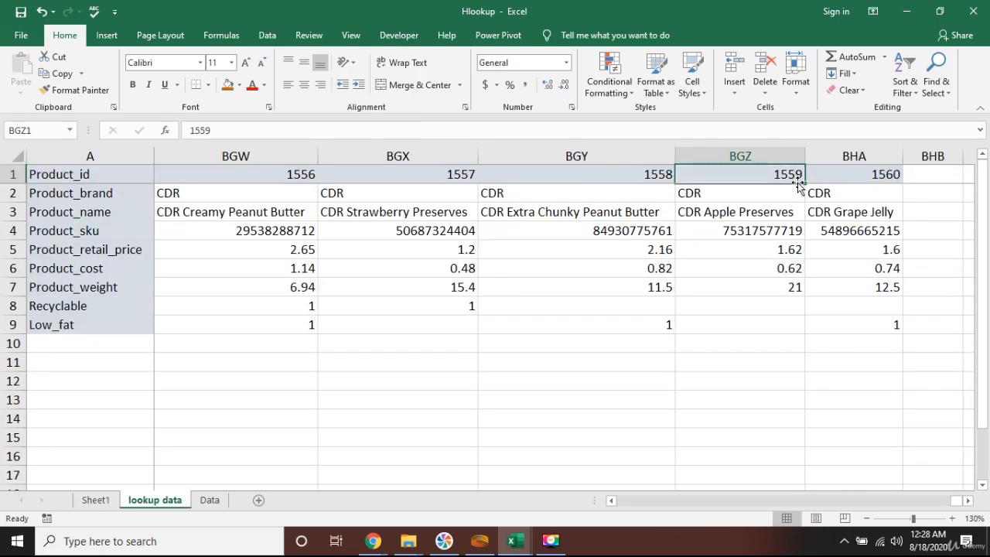
pyautogui.hotkey('ctrl', 'Left')
pyautogui.press('Right')
pyautogui.press('Right')
pyautogui.press('Right')
pyautogui.press('Right')
pyautogui.press('Right')
pyautogui.press('Right')
pyautogui.press('Right')
pyautogui.press('Right')
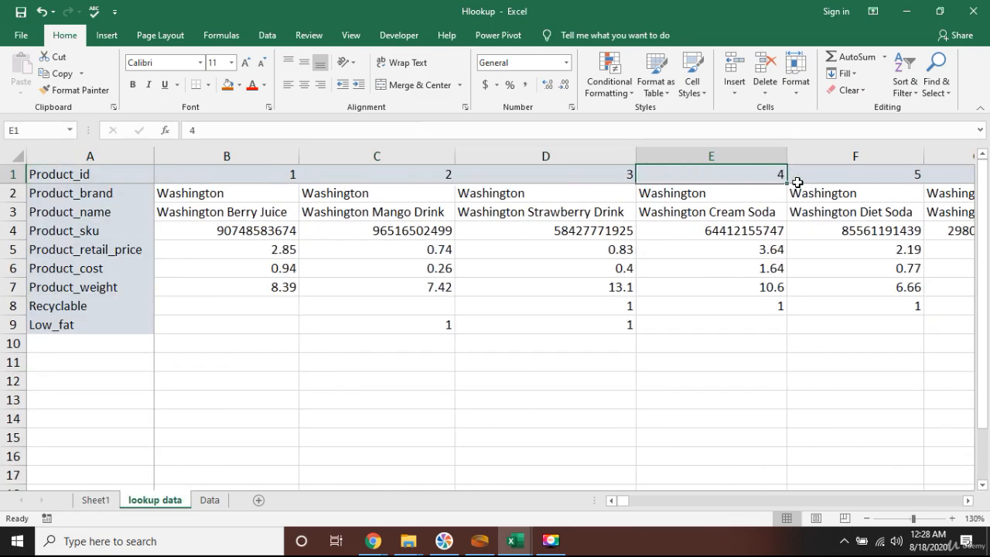
pyautogui.press('Right')
pyautogui.press('Right')
pyautogui.press('Left')
pyautogui.press('Left')
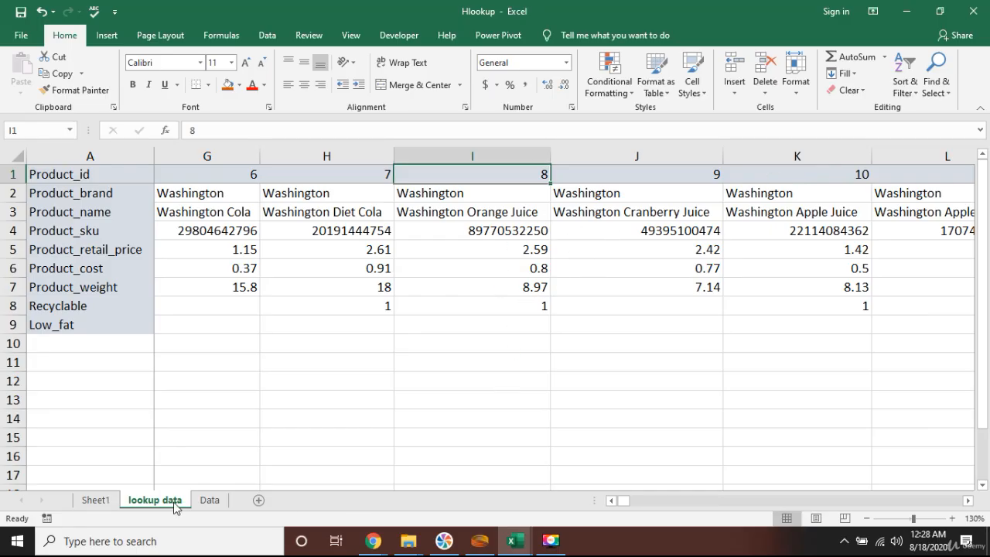
# Make the Cost formula's table array in C6 absolute as $B$1:$BHA$9
pyautogui.click(96, 500)
pyautogui.click(338, 302)
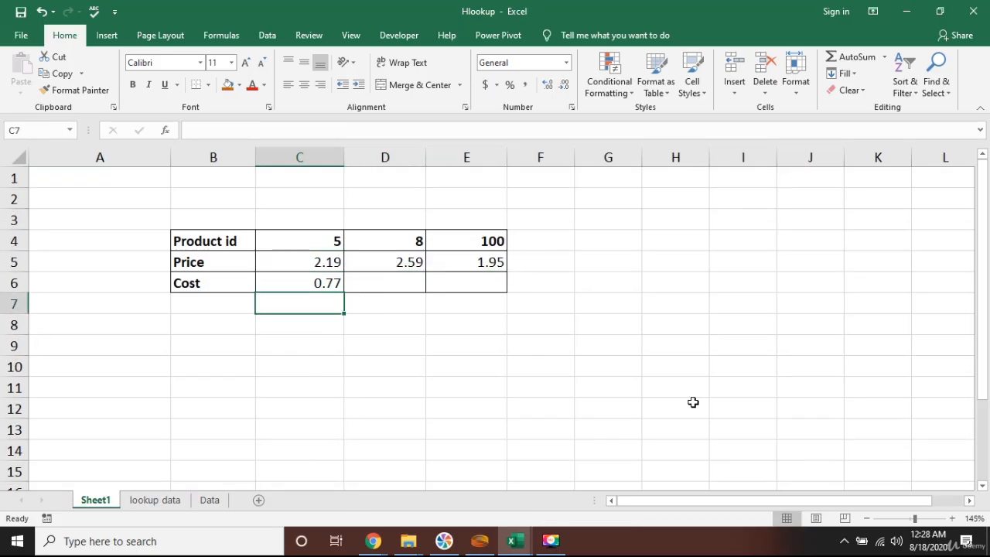
pyautogui.press('Up')
pyautogui.press('F2')
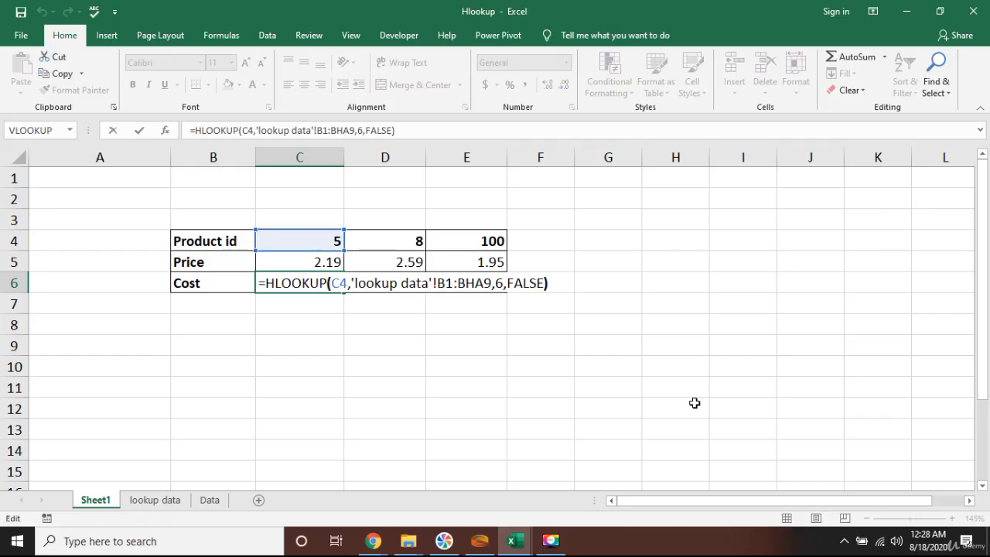
pyautogui.press('Left')
pyautogui.press('Left')
pyautogui.press('Left')
pyautogui.press('Left')
pyautogui.press('Left')
pyautogui.press('Left')
pyautogui.press('Left')
pyautogui.press('Left')
pyautogui.press('Left')
pyautogui.press('Left')
pyautogui.press('Left')
pyautogui.press('Left')
pyautogui.press('Left')
pyautogui.press('Left')
pyautogui.press('Left')
pyautogui.press('Left')
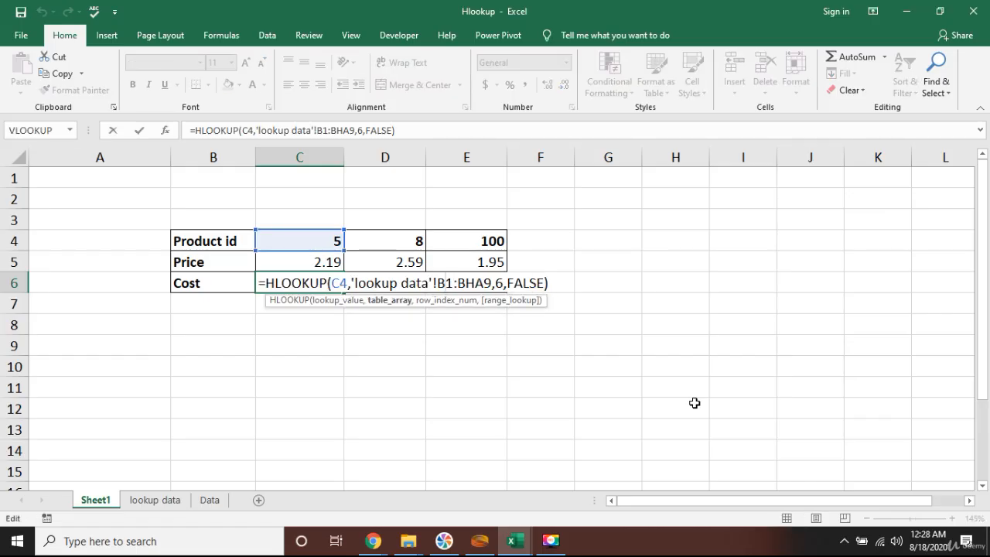
pyautogui.press('F4')
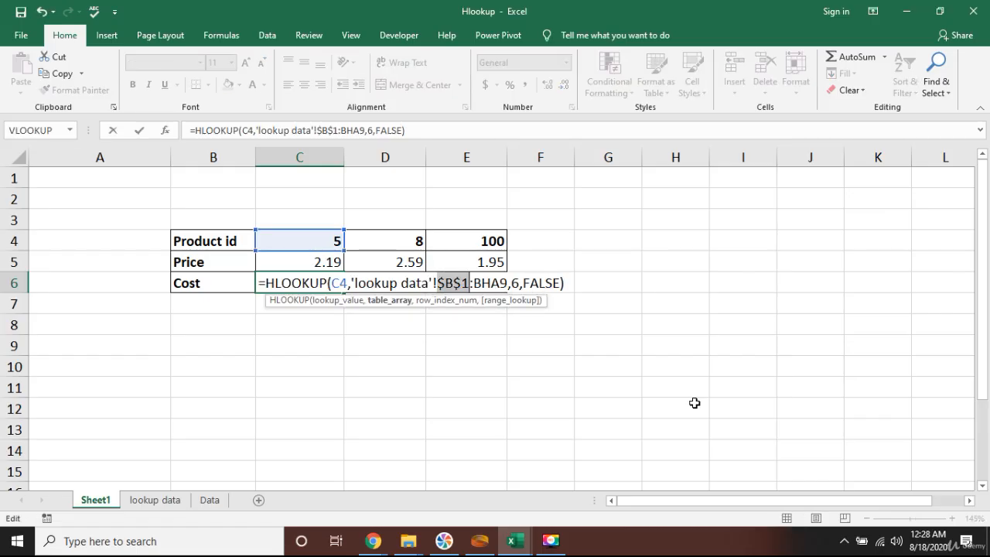
pyautogui.press('Right')
pyautogui.press('F4')
pyautogui.press('Return')
# Copy the Cost formula from C6 into D6 and E6
pyautogui.press('Up')
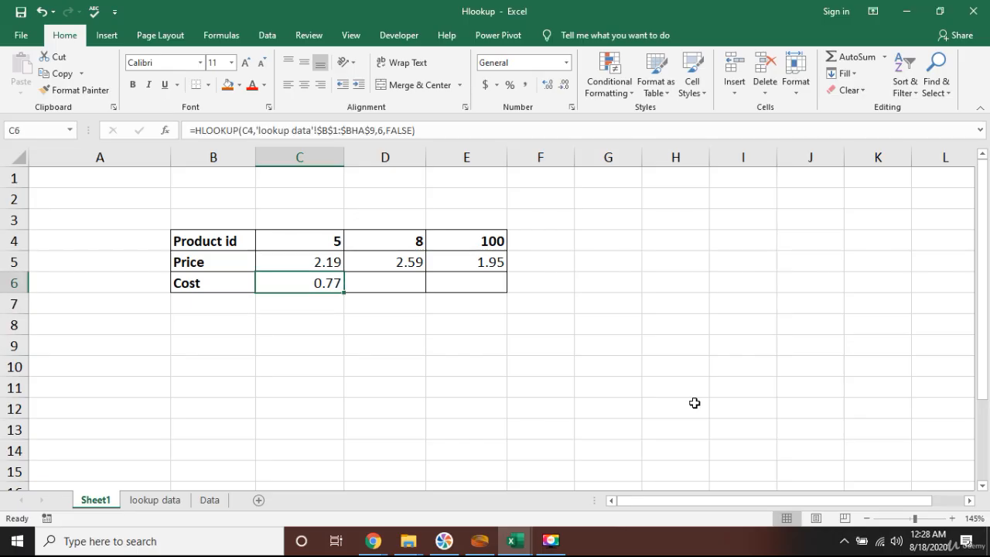
pyautogui.hotkey('ctrl', 'c')
pyautogui.hotkey('shift', 'Right')
pyautogui.hotkey('shift', 'Right')
pyautogui.hotkey('ctrl', 'v')
pyautogui.press('Escape')
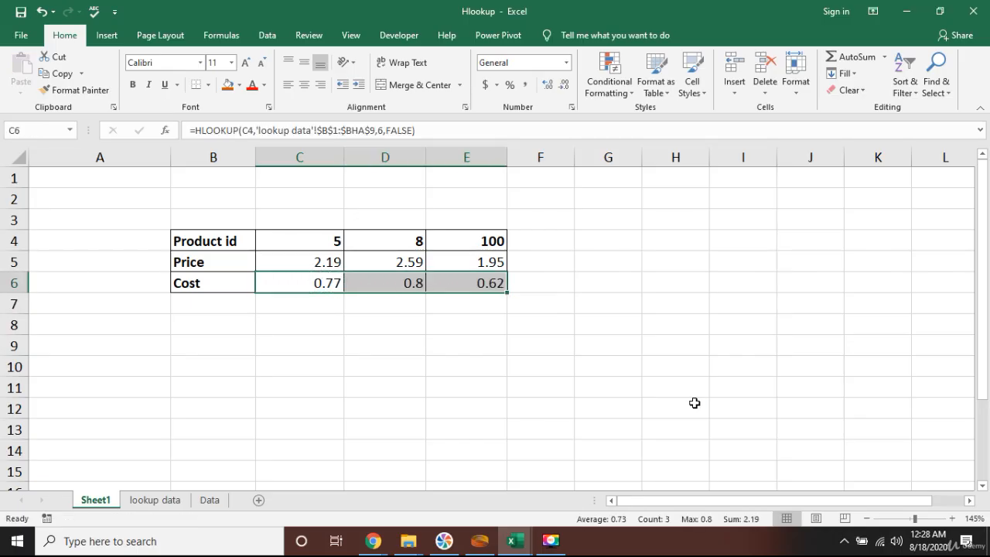